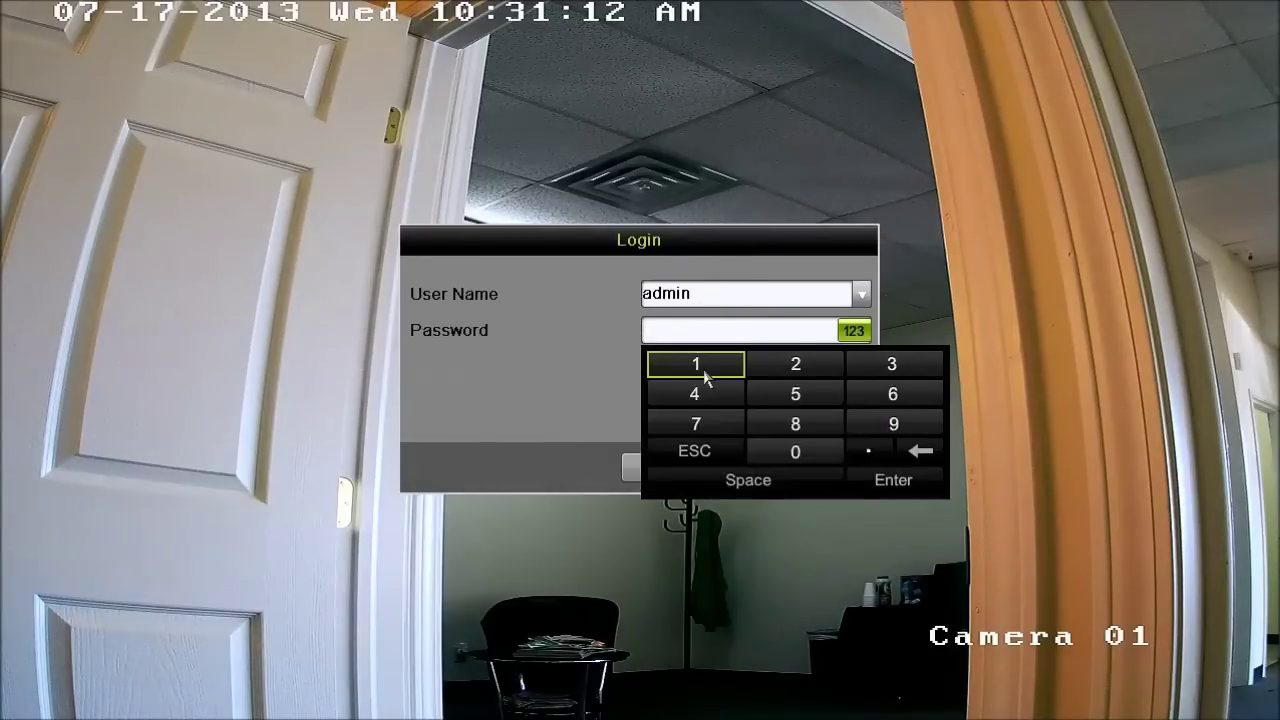
# Enter the admin account's five-character password on the numeric keypad and close the keypad.
pyautogui.click(706, 376)
pyautogui.click(765, 368)
pyautogui.click(898, 368)
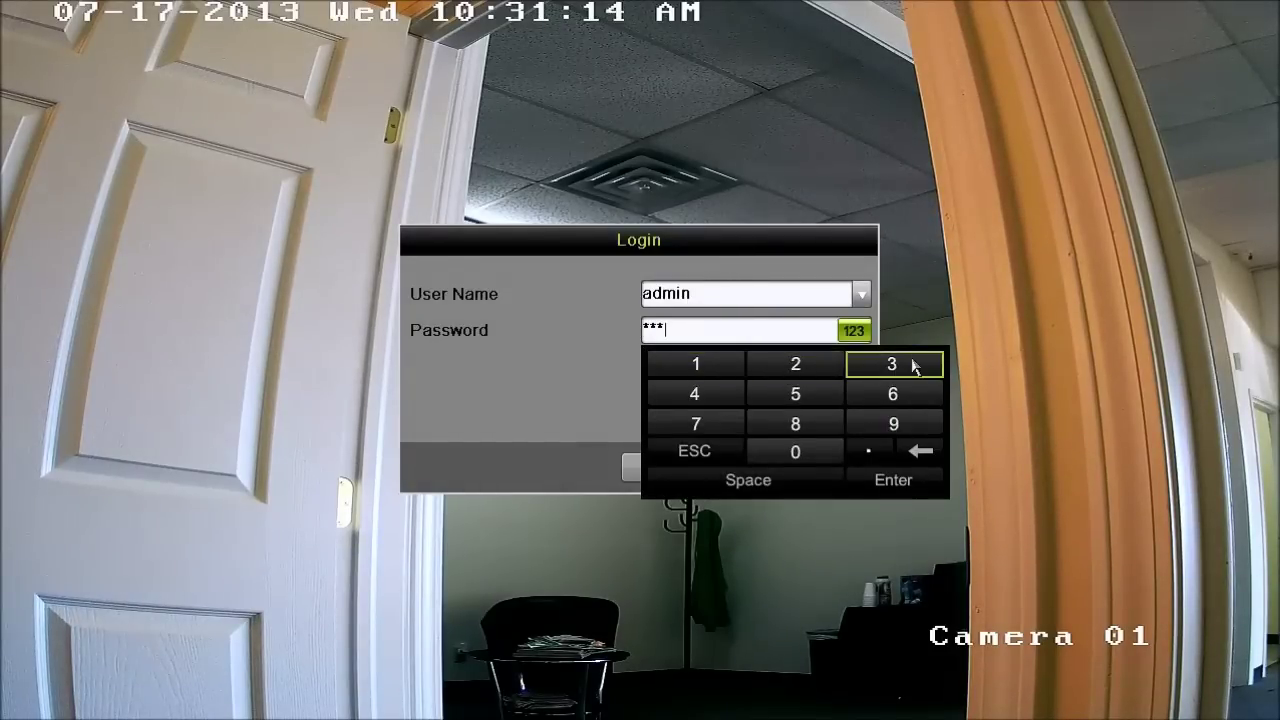
pyautogui.click(720, 397)
pyautogui.click(751, 394)
pyautogui.click(918, 496)
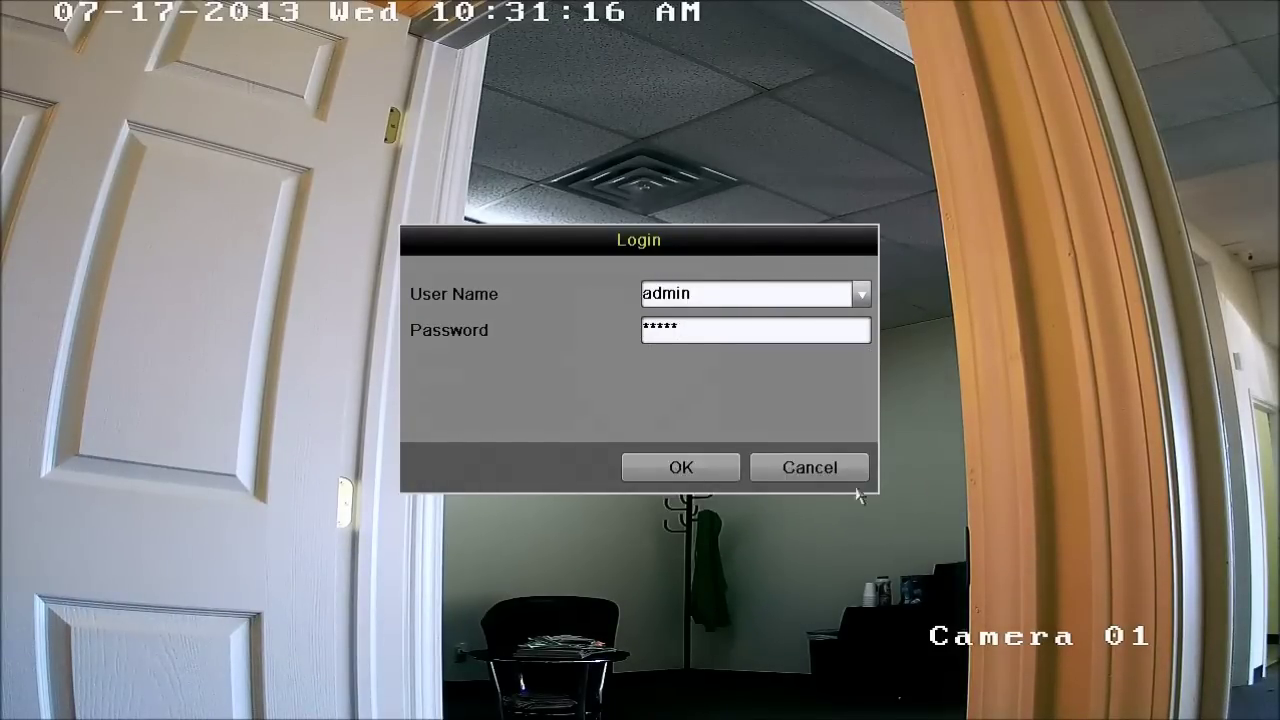
# Log in, go to Recording Configuration > Motion Detect, and set IP Camera 1's sensitivity to level 3 of 6.
pyautogui.click(668, 467)
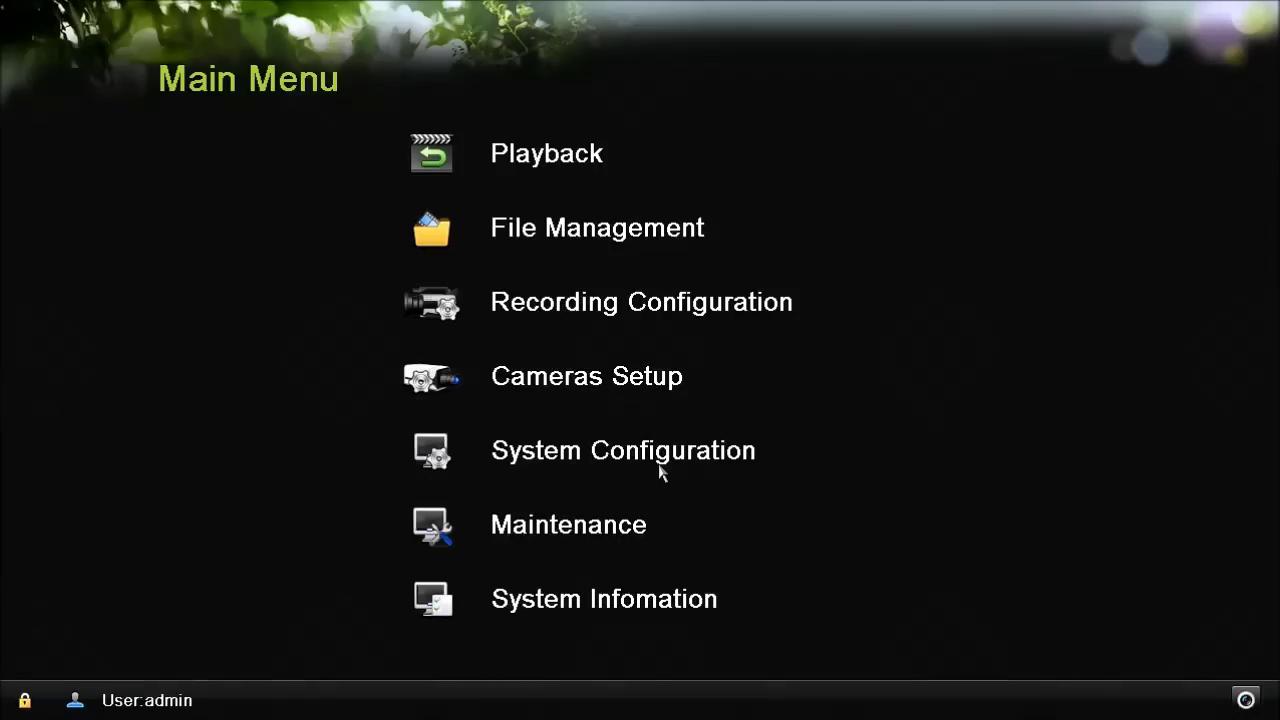
pyautogui.click(563, 298)
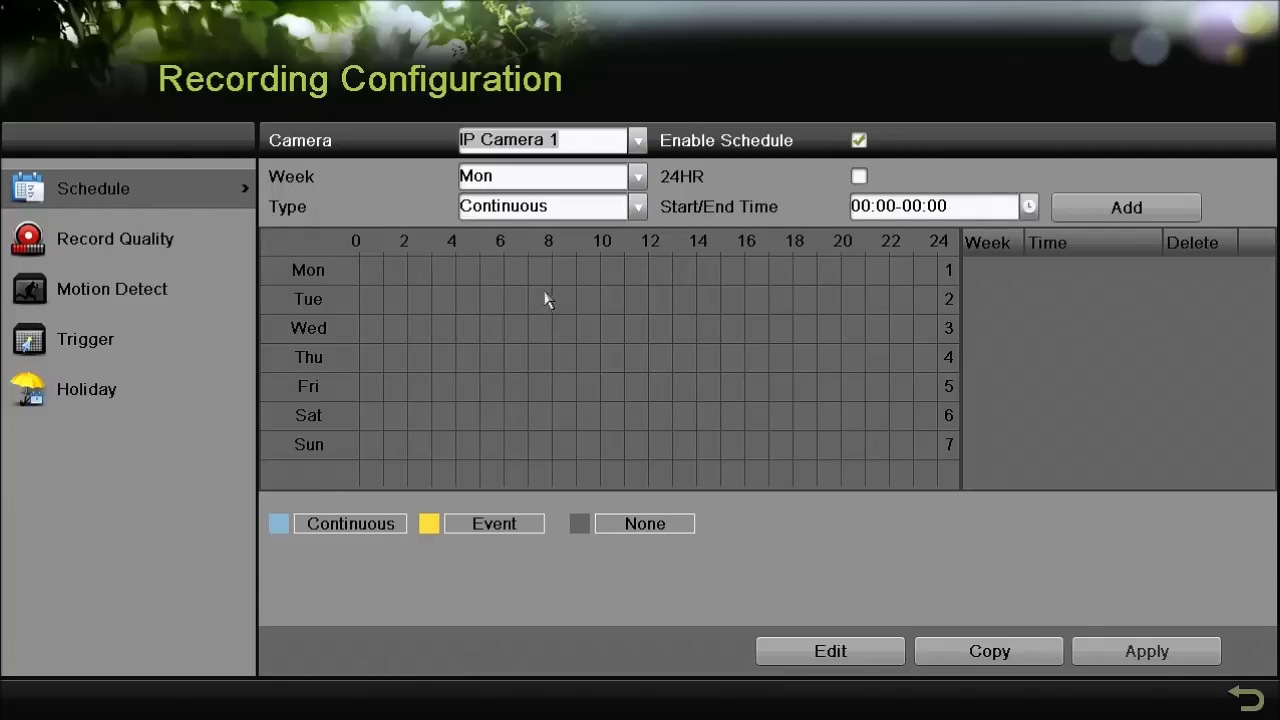
pyautogui.click(140, 291)
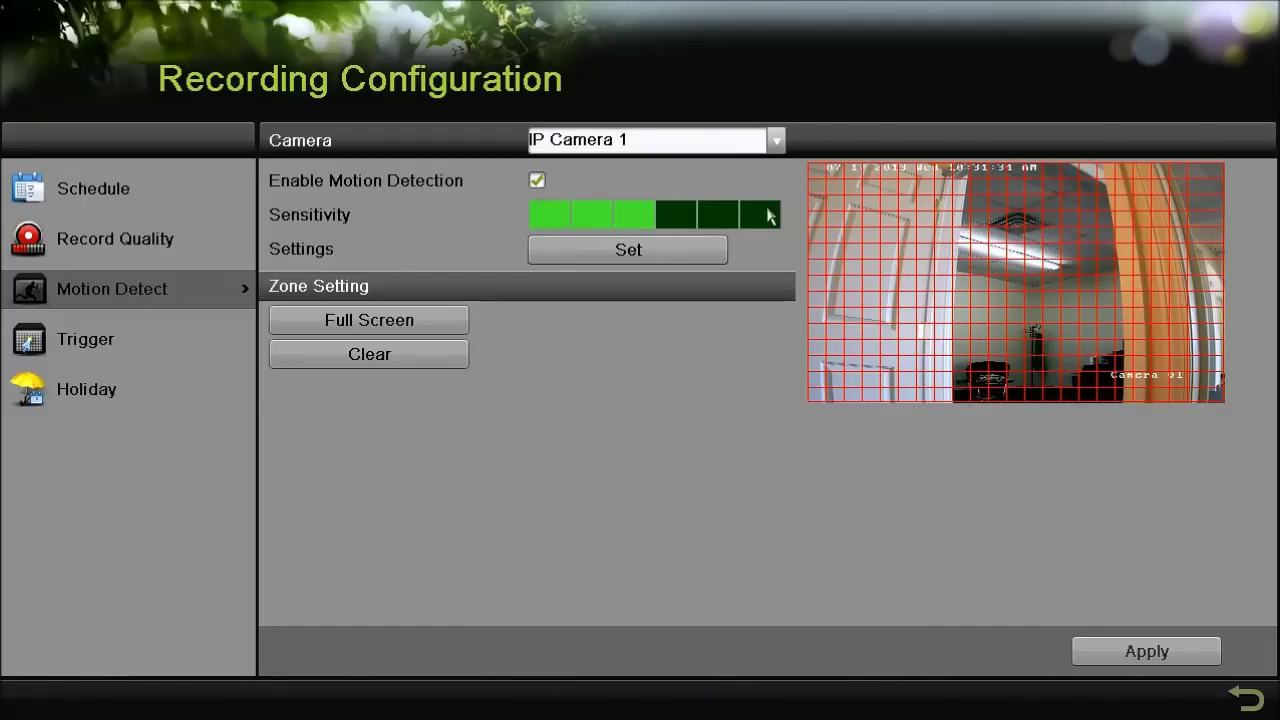
pyautogui.moveTo(663, 217)
pyautogui.mouseDown()
pyautogui.moveTo(786, 217)
pyautogui.moveTo(676, 225)
pyautogui.mouseUp()
pyautogui.click(615, 258)
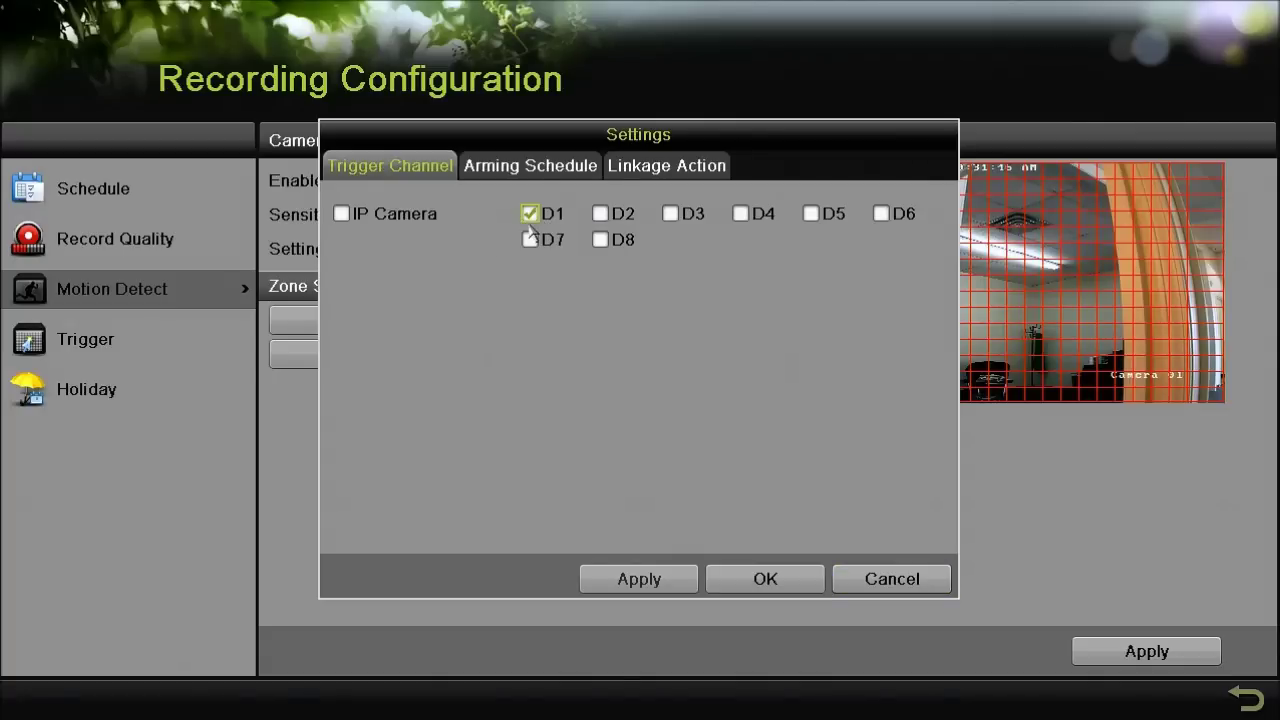
pyautogui.click(518, 168)
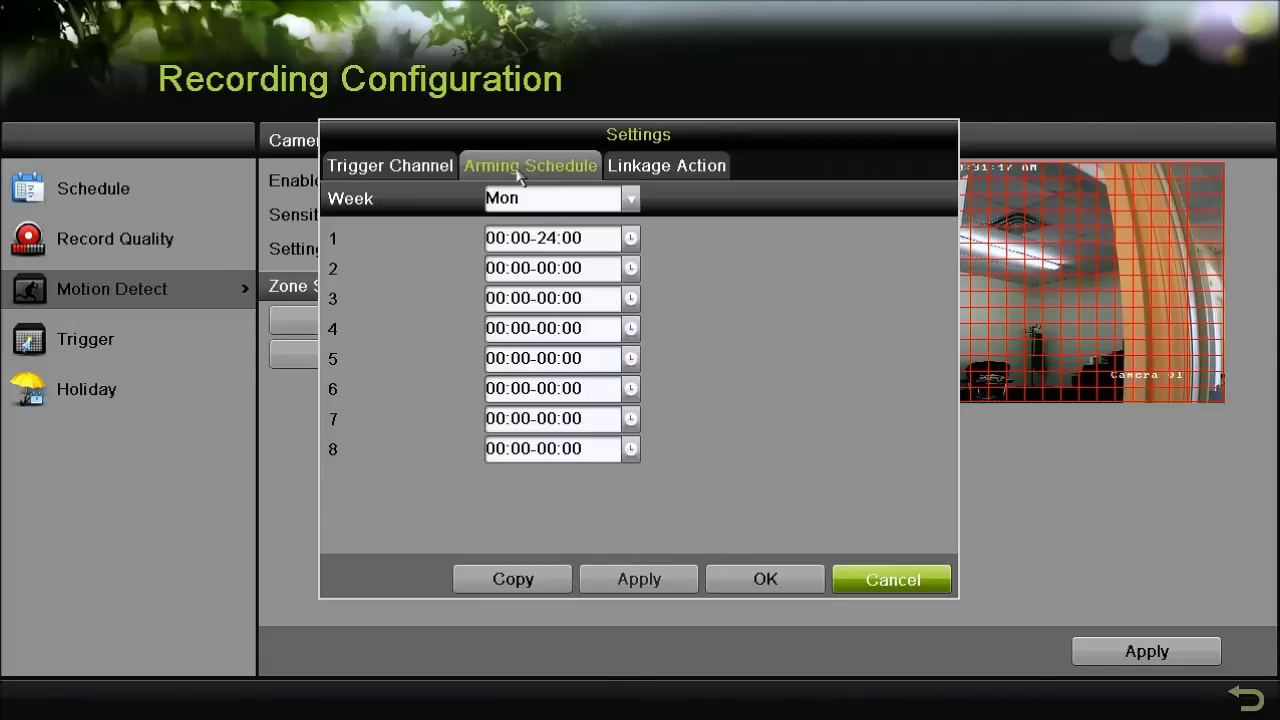
pyautogui.click(629, 198)
pyautogui.click(535, 274)
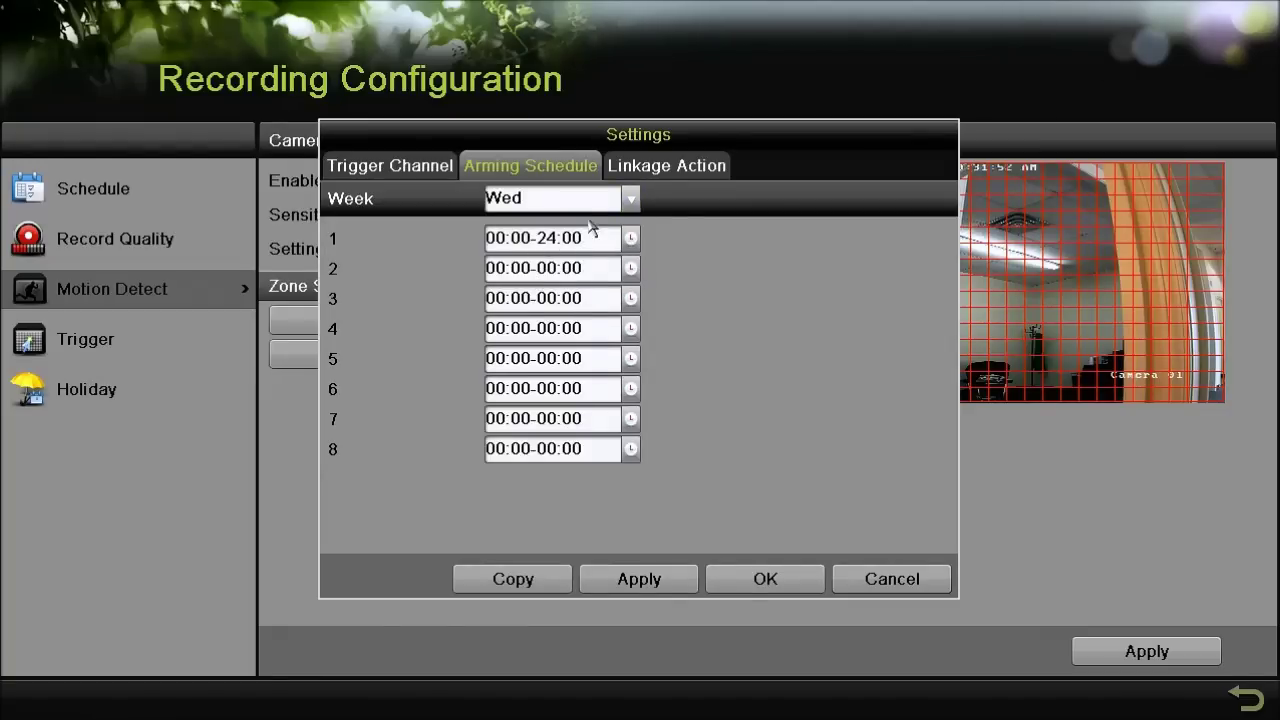
pyautogui.click(634, 167)
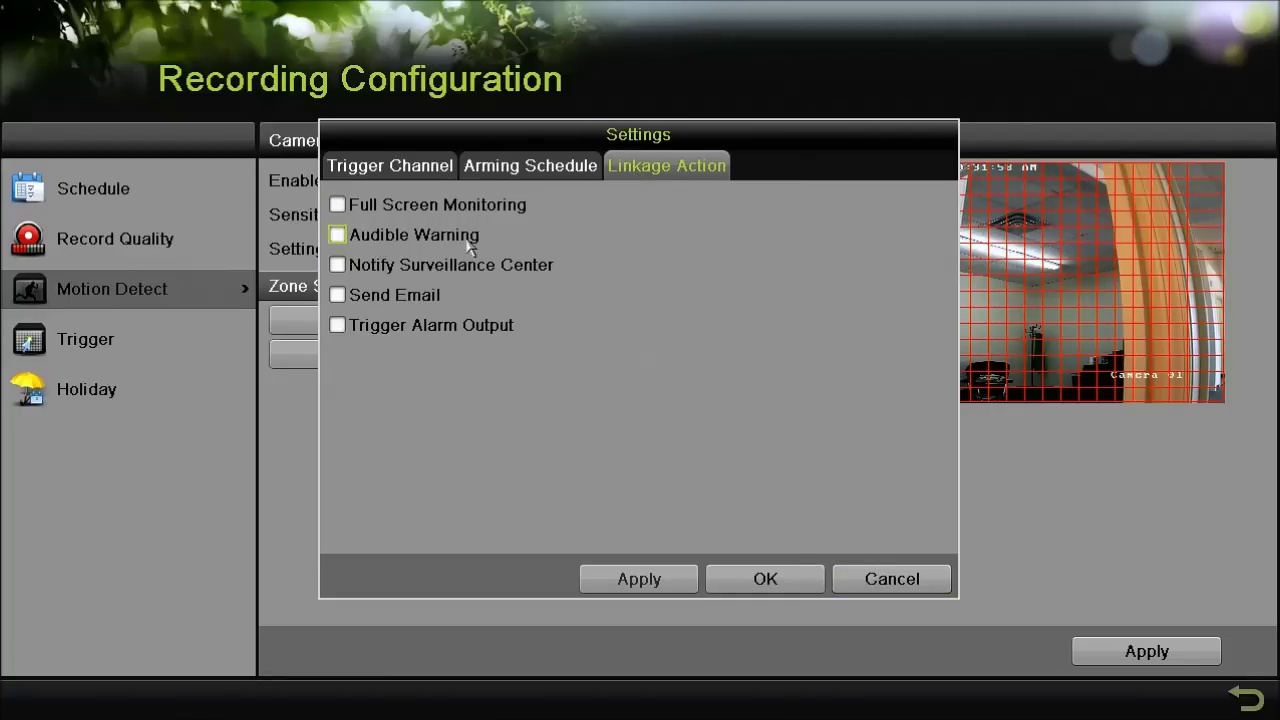
pyautogui.click(761, 588)
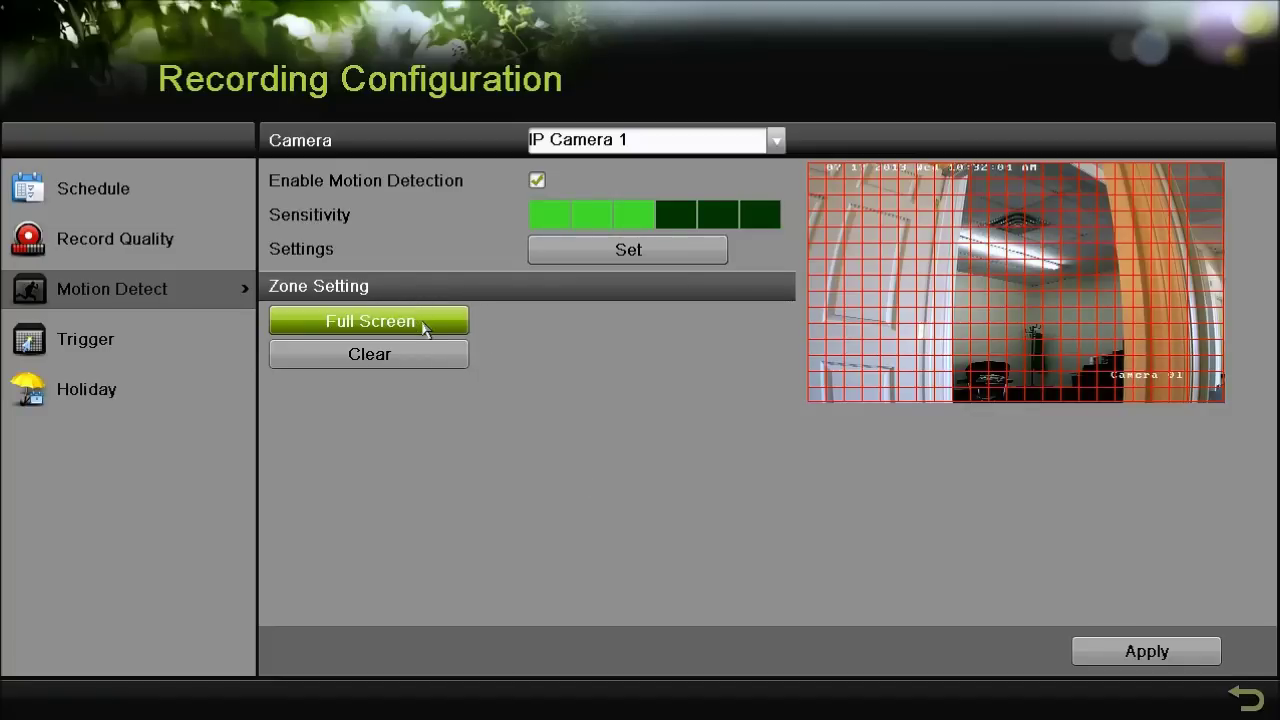
# After trying drawn zones, set IP Camera 1's motion zone to Full Screen and apply.
pyautogui.click(435, 368)
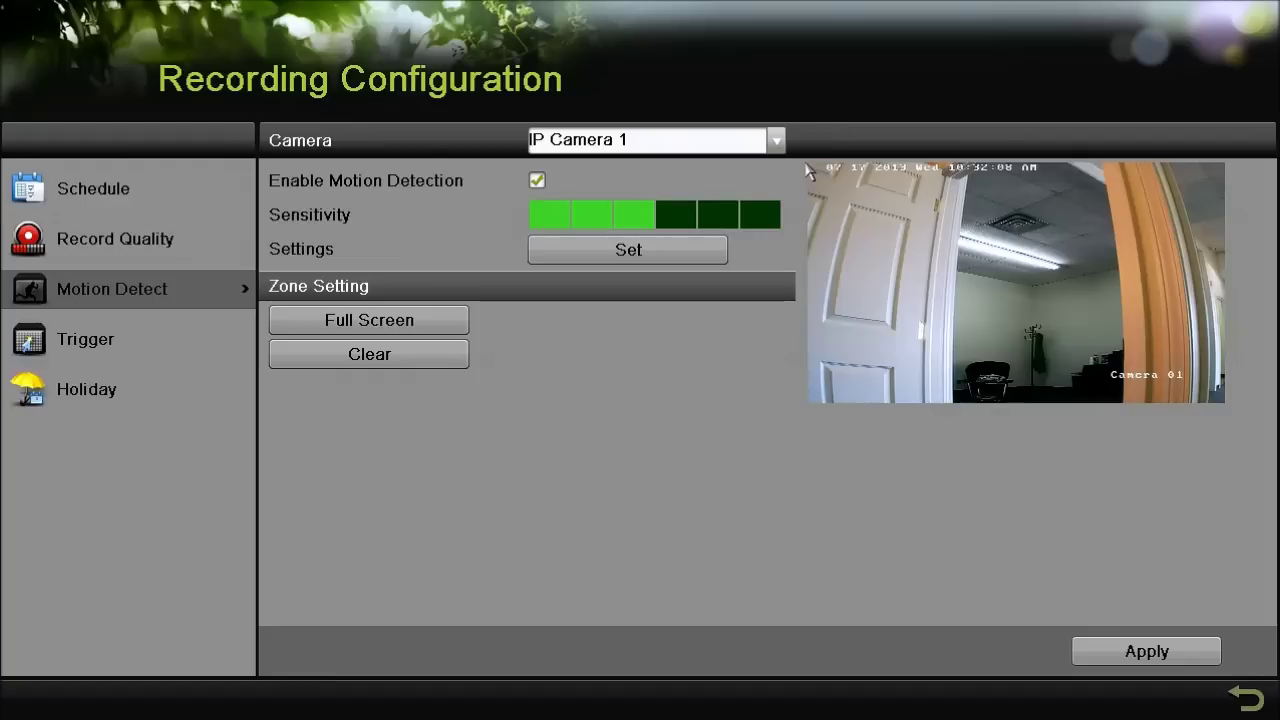
pyautogui.moveTo(824, 176); pyautogui.dragTo(953, 420)
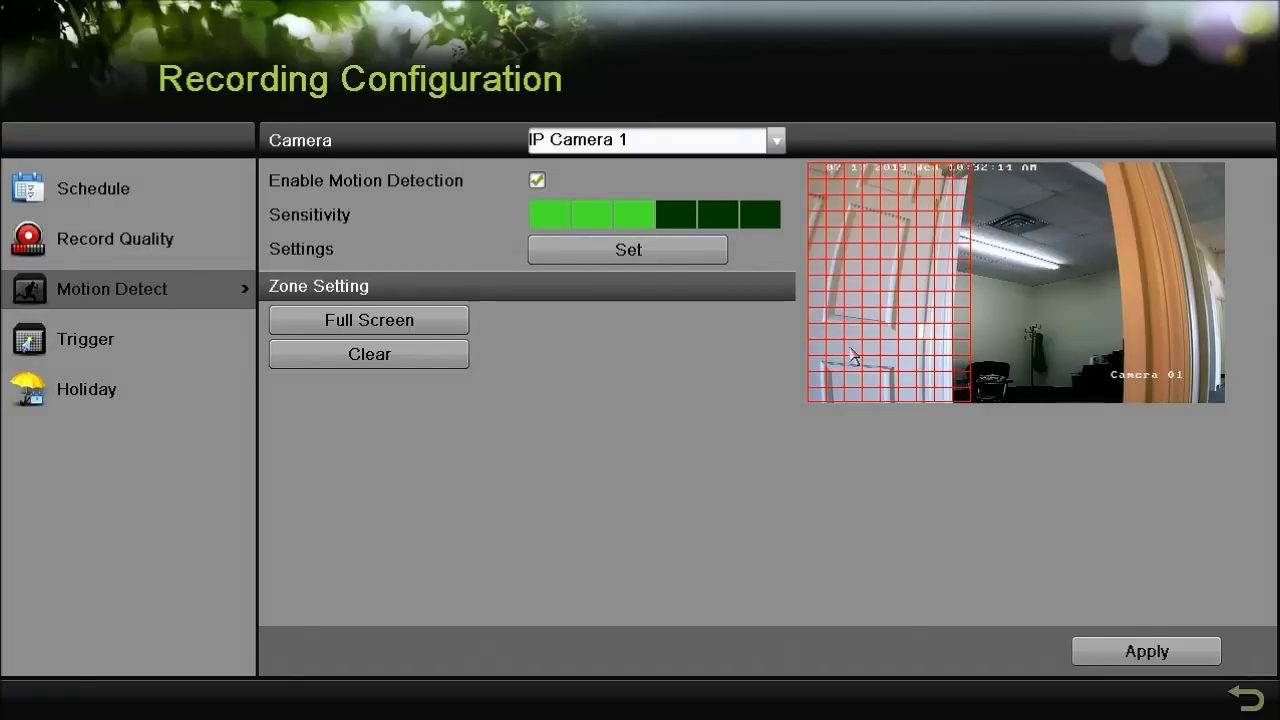
pyautogui.click(440, 355)
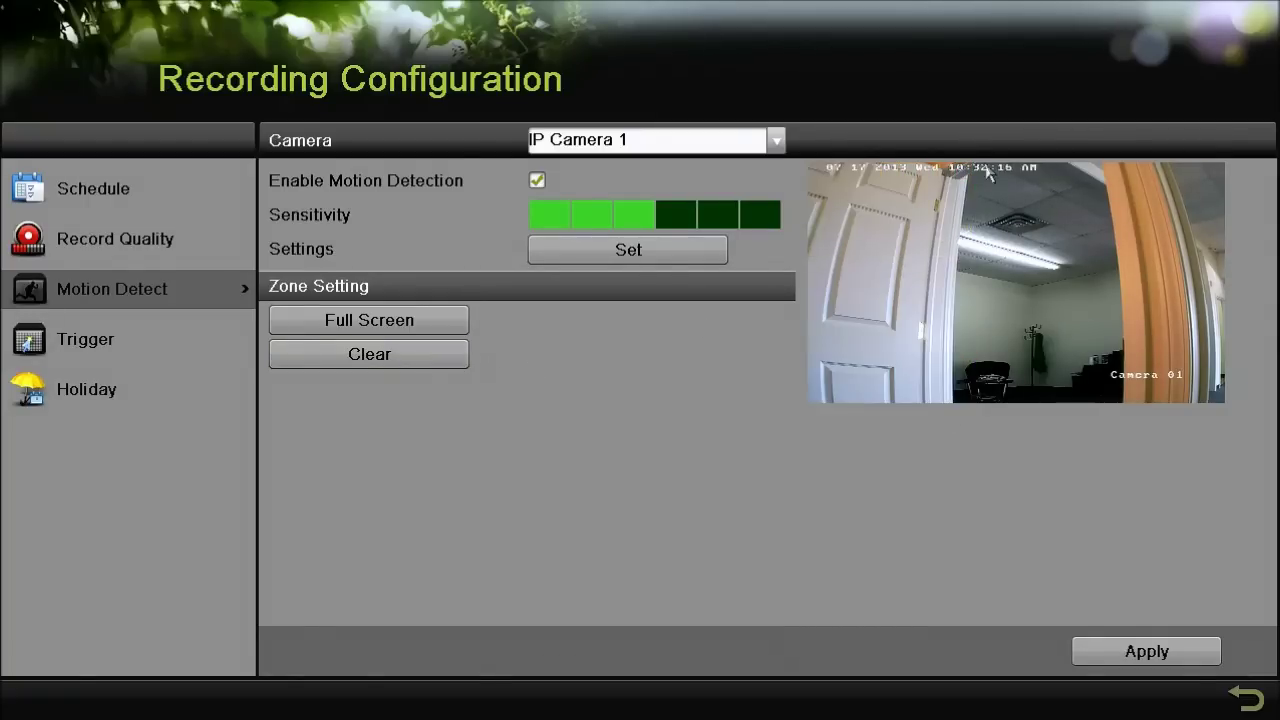
pyautogui.moveTo(975, 170); pyautogui.dragTo(1123, 409)
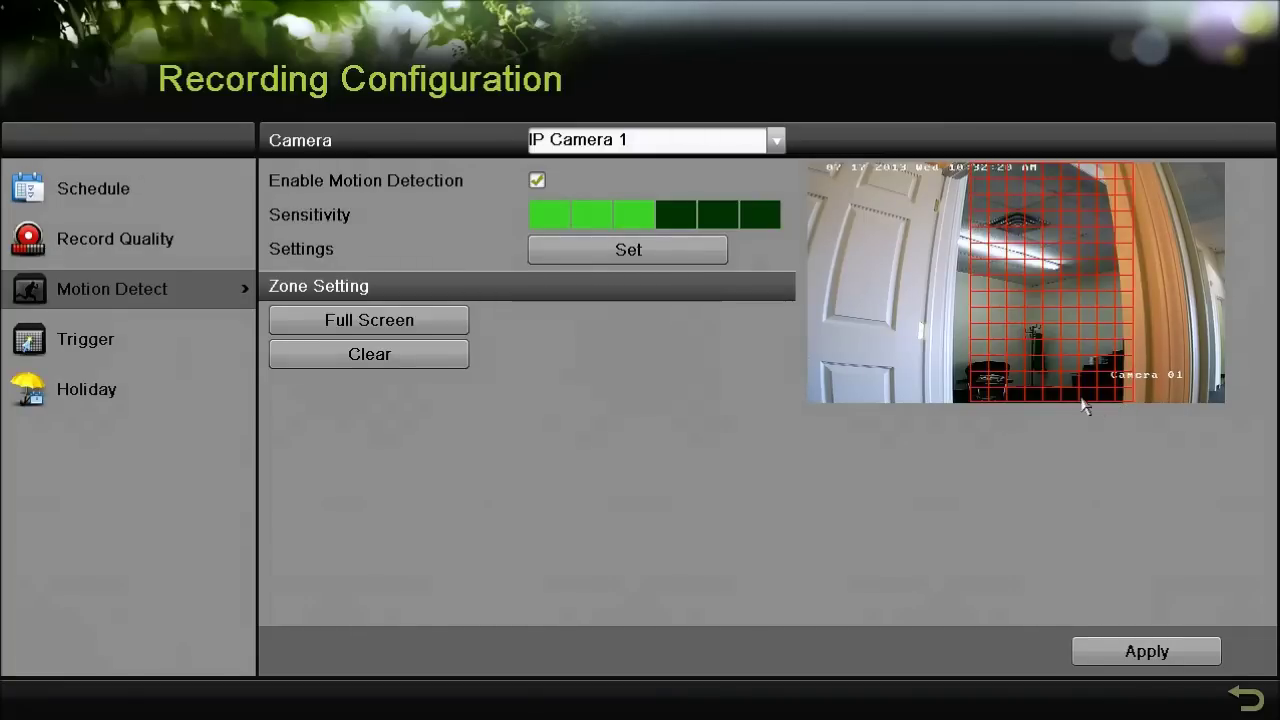
pyautogui.moveTo(955, 405); pyautogui.dragTo(953, 165)
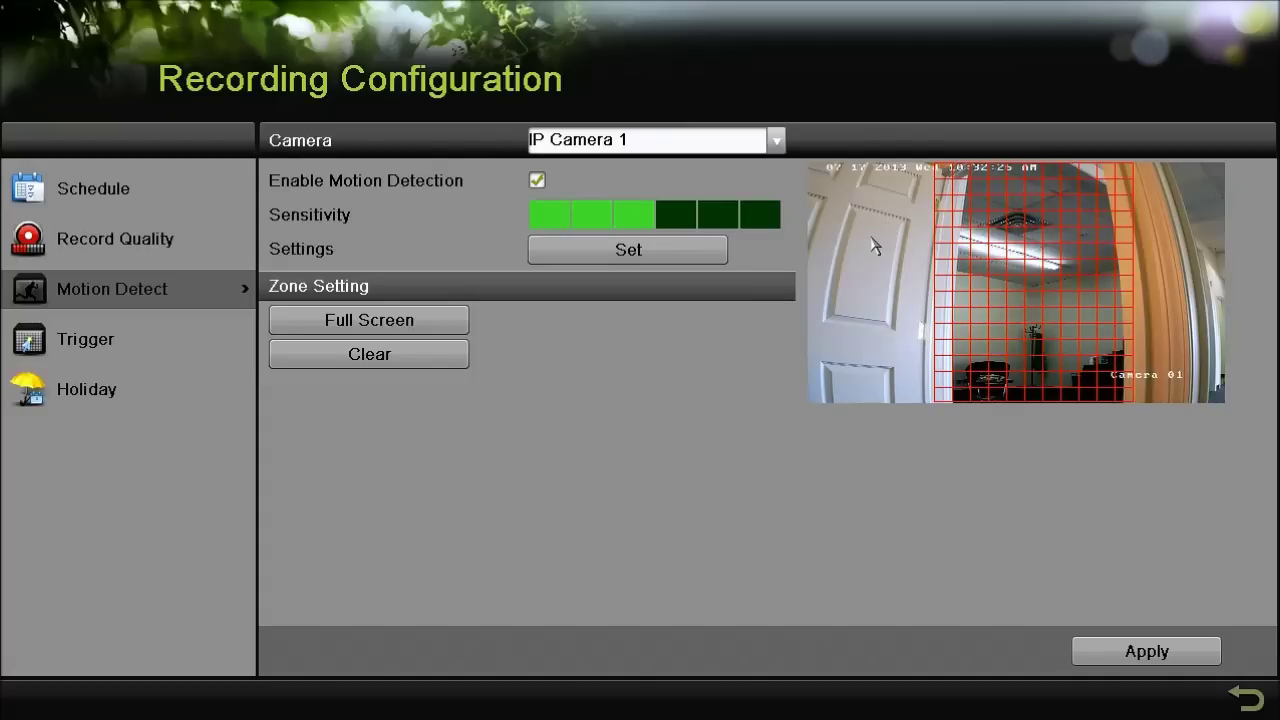
pyautogui.click(437, 318)
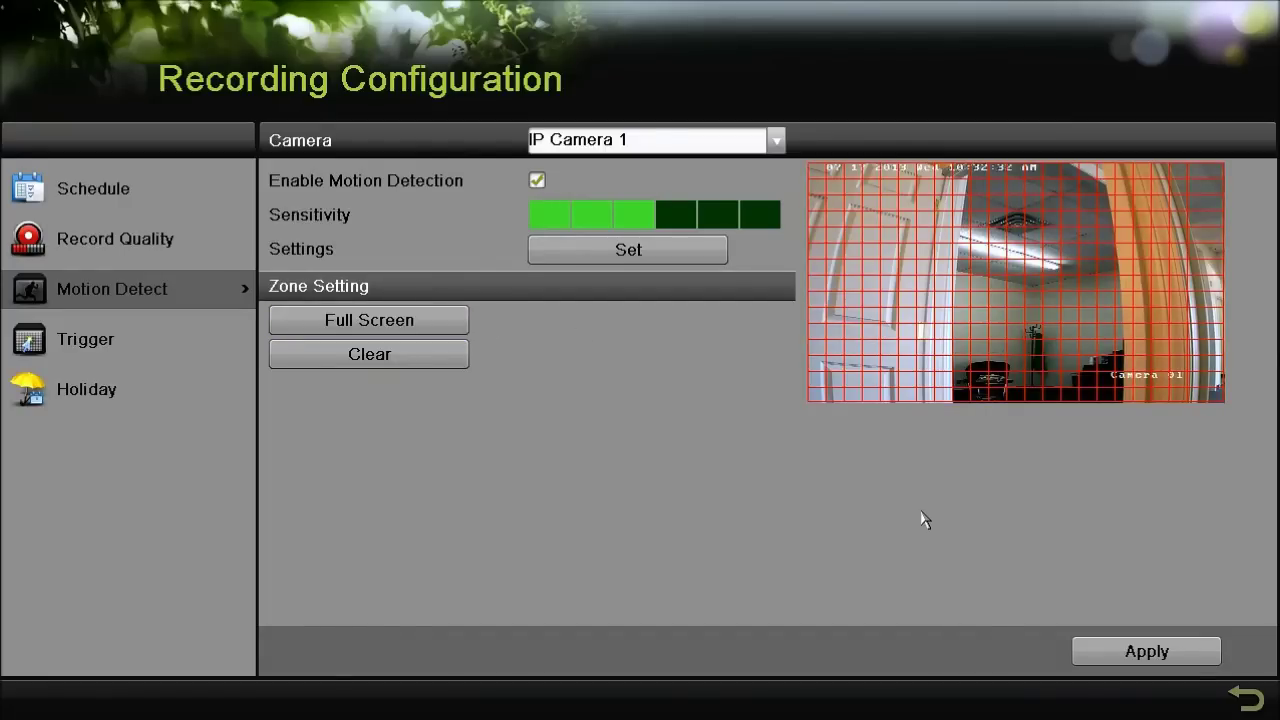
pyautogui.click(1118, 662)
pyautogui.click(145, 191)
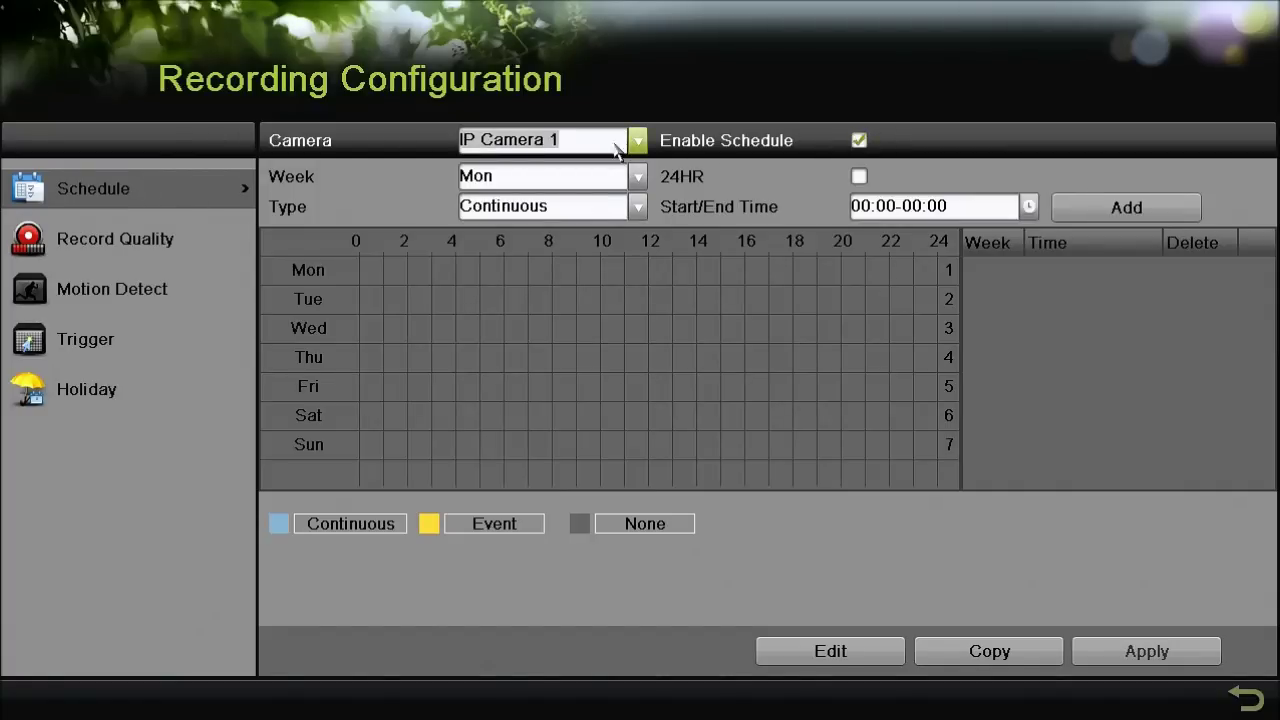
# Add a Wednesday 24HR Event recording entry and select Event for painting the grid.
pyautogui.click(634, 177)
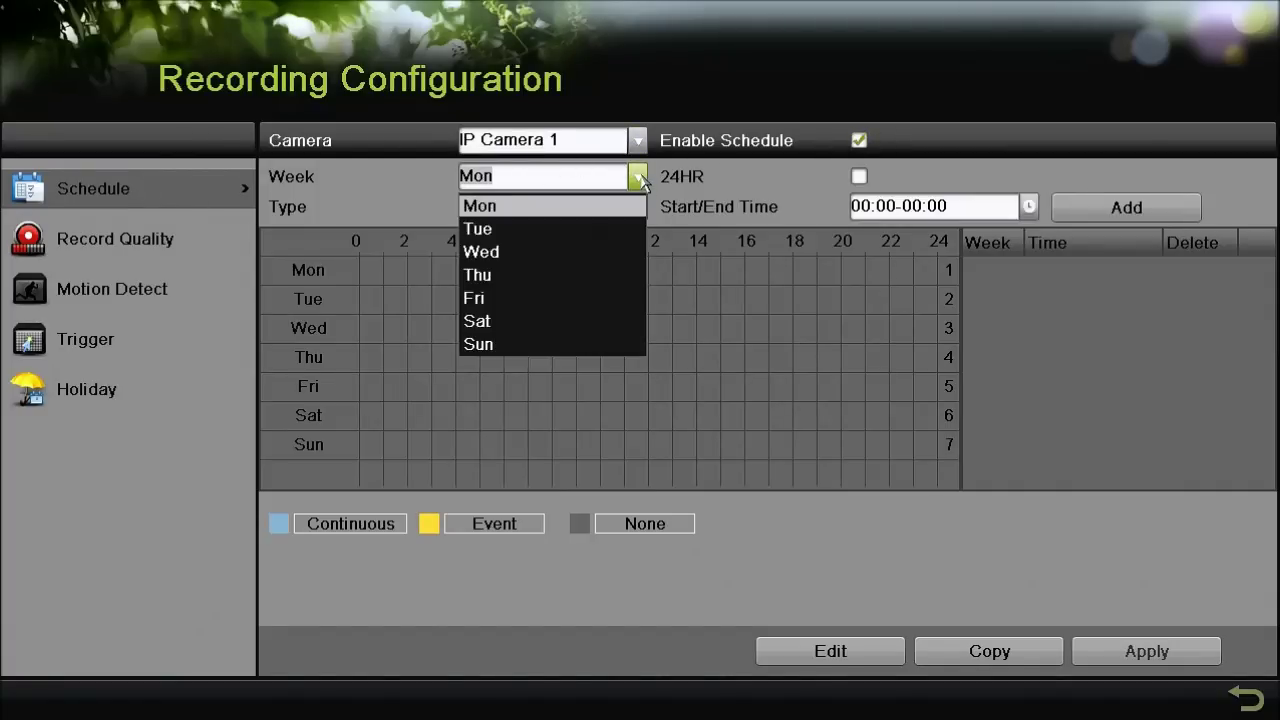
pyautogui.click(514, 252)
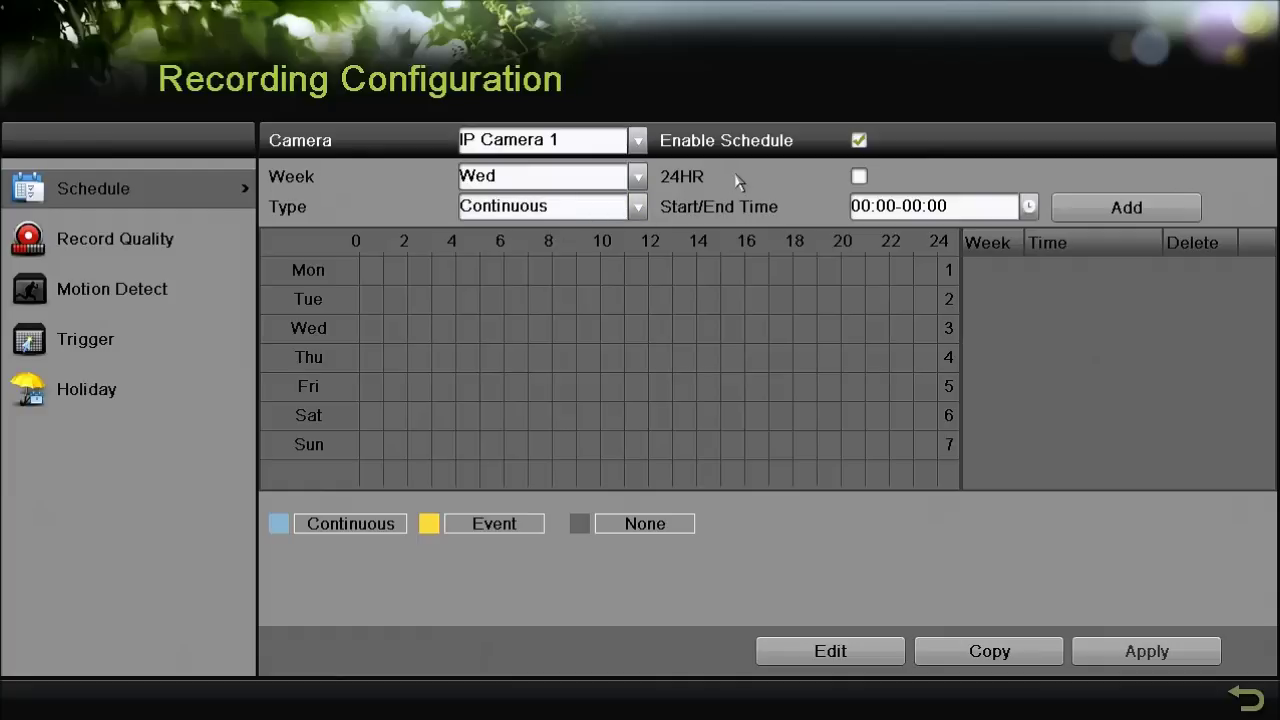
pyautogui.click(636, 210)
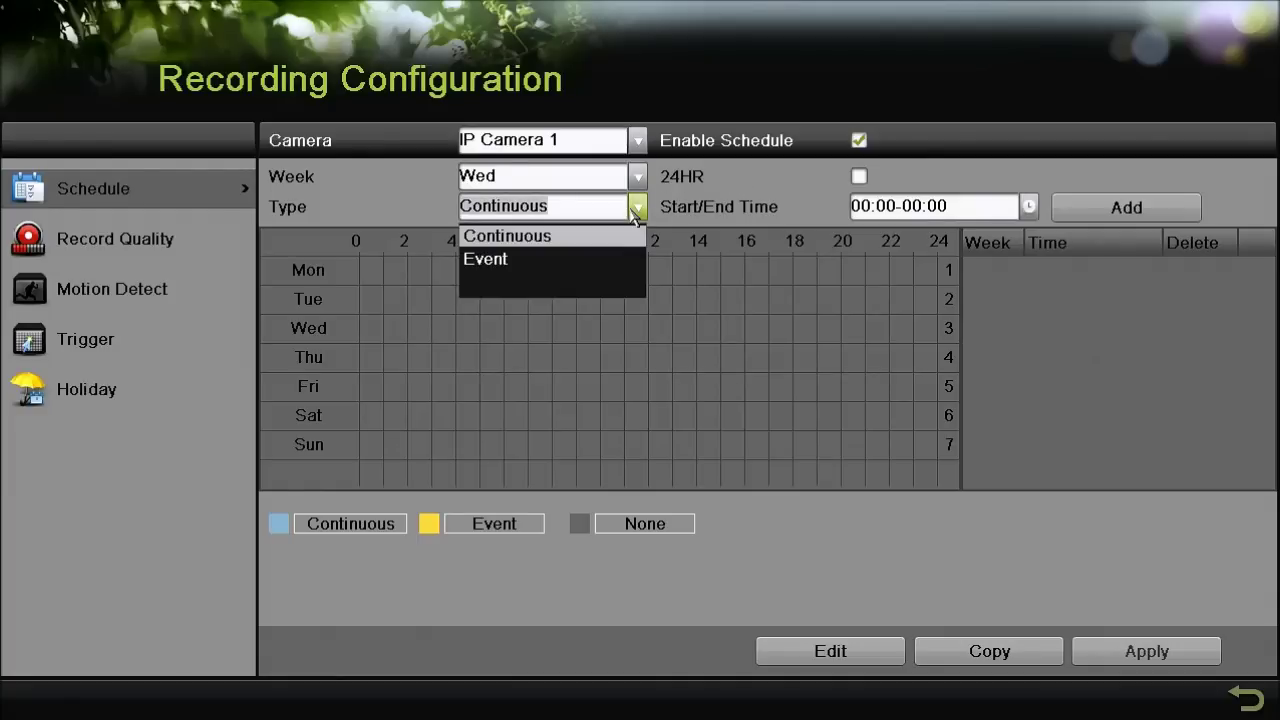
pyautogui.click(546, 262)
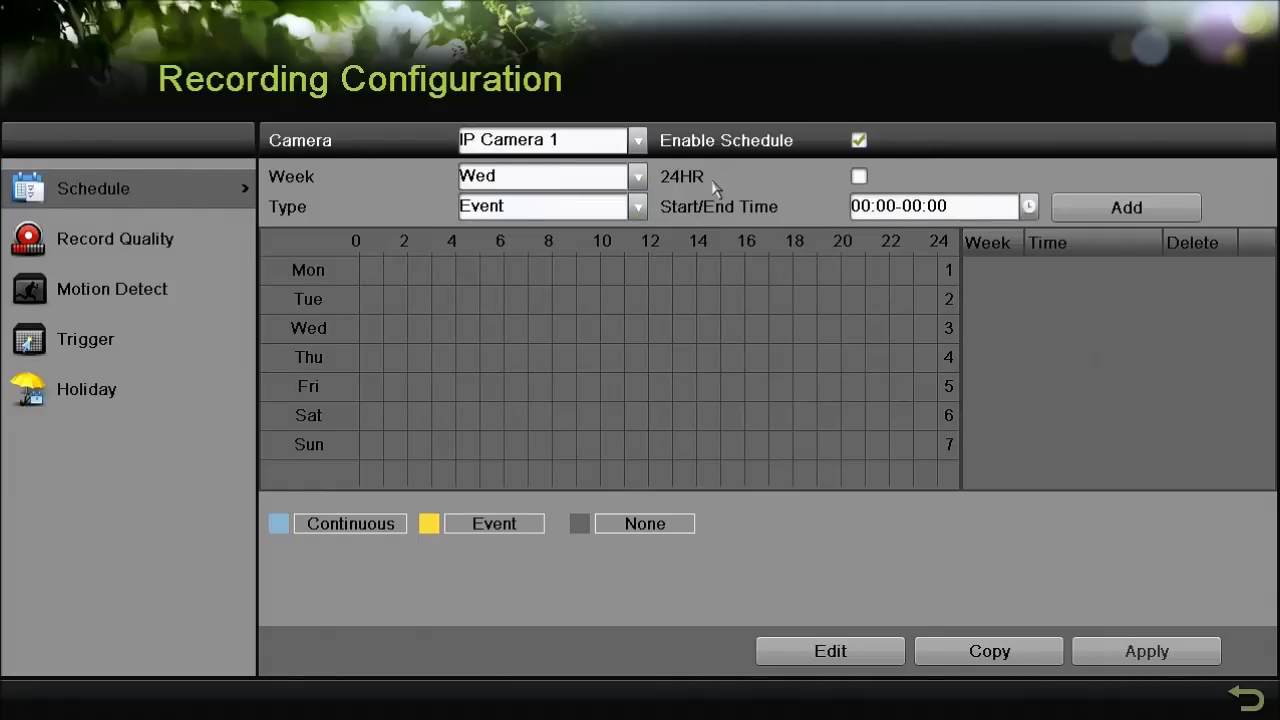
pyautogui.click(861, 178)
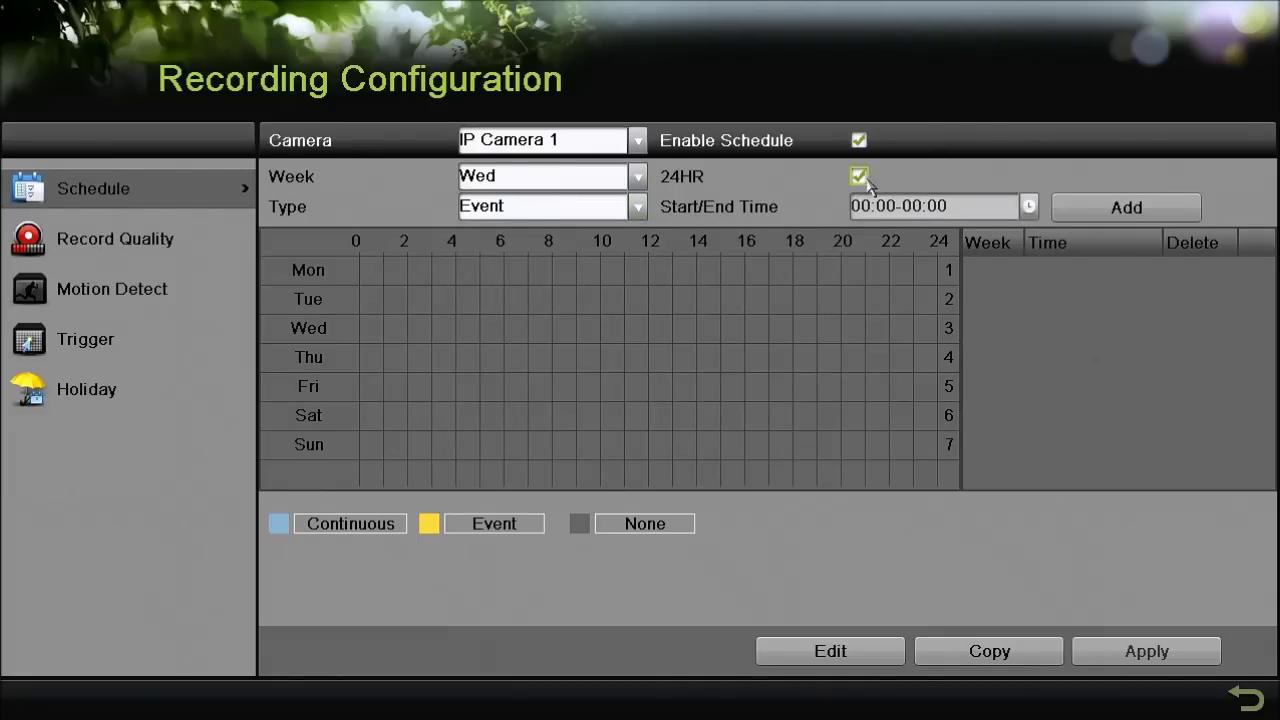
pyautogui.click(1092, 219)
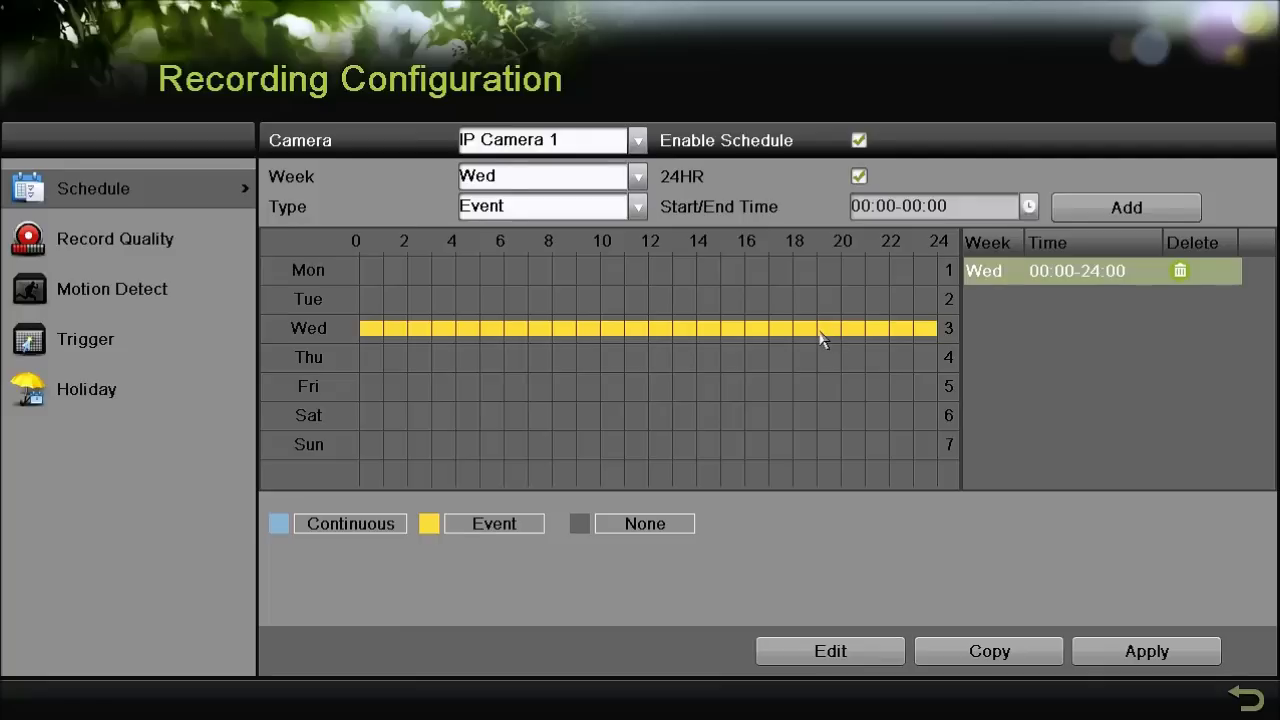
pyautogui.click(464, 521)
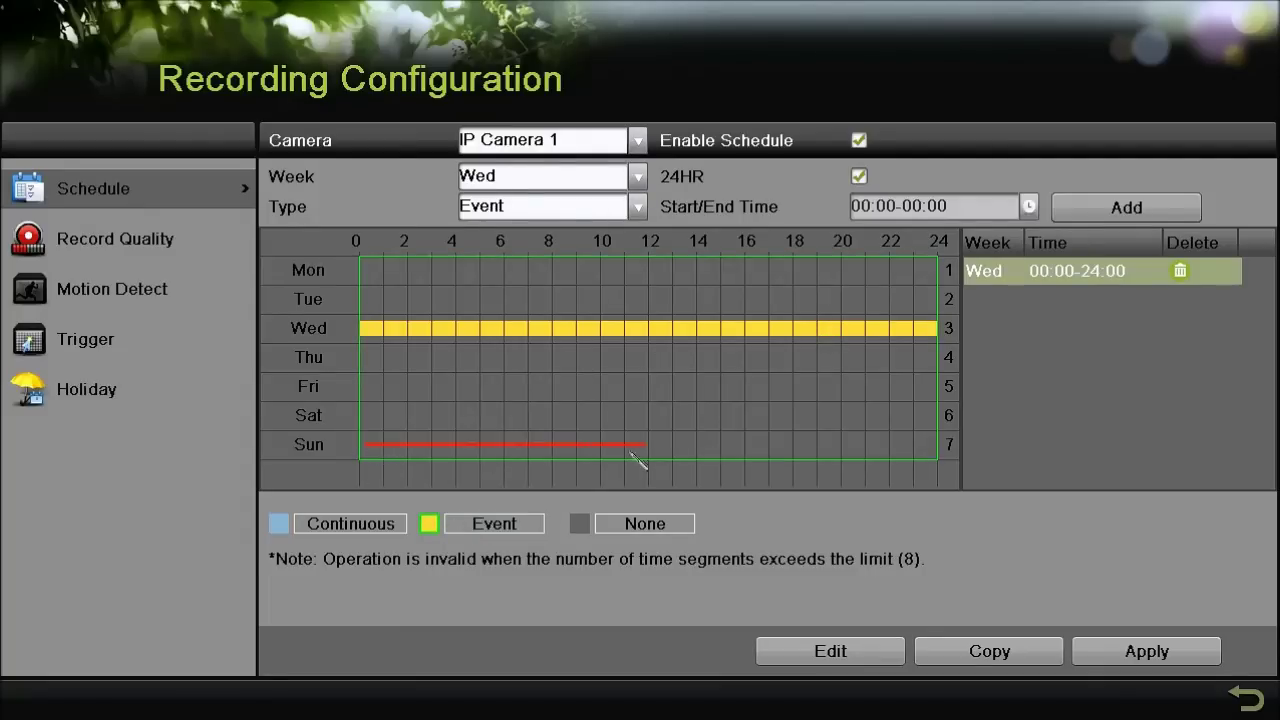
# Paint all-day Event recording across Mon–Sun on the schedule grid and apply it.
pyautogui.moveTo(936, 420); pyautogui.dragTo(952, 252)
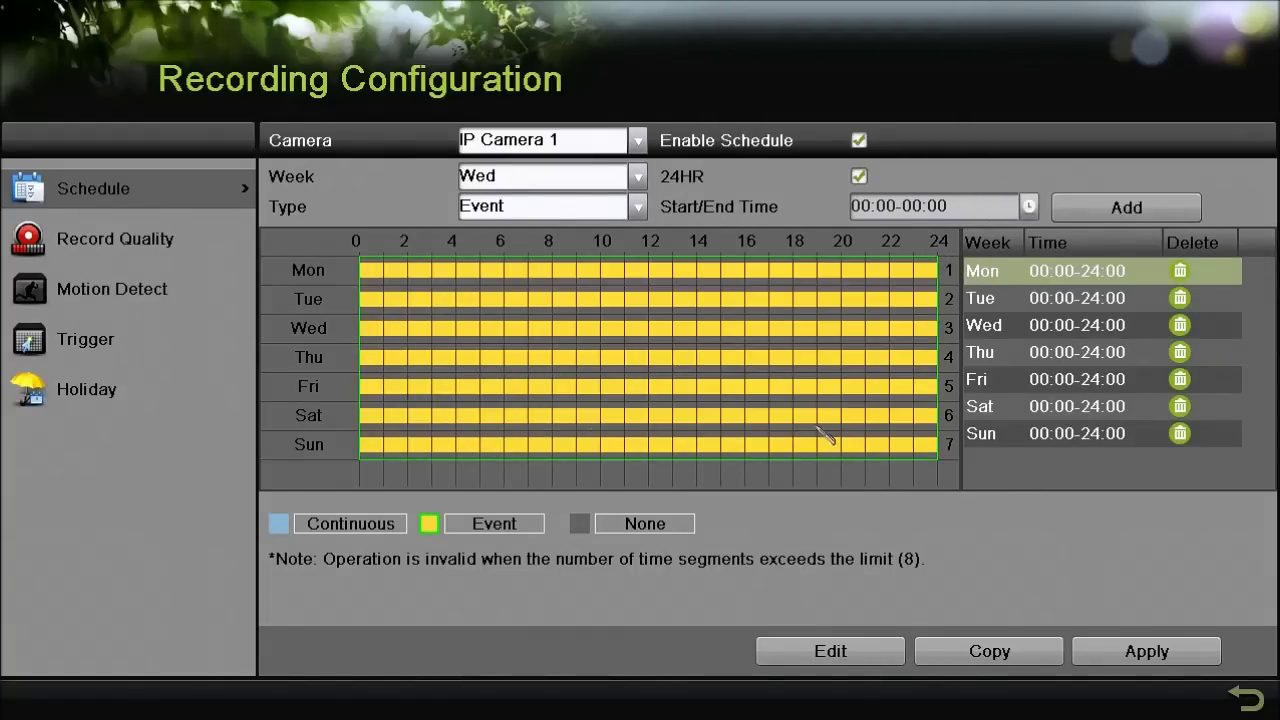
pyautogui.click(1117, 655)
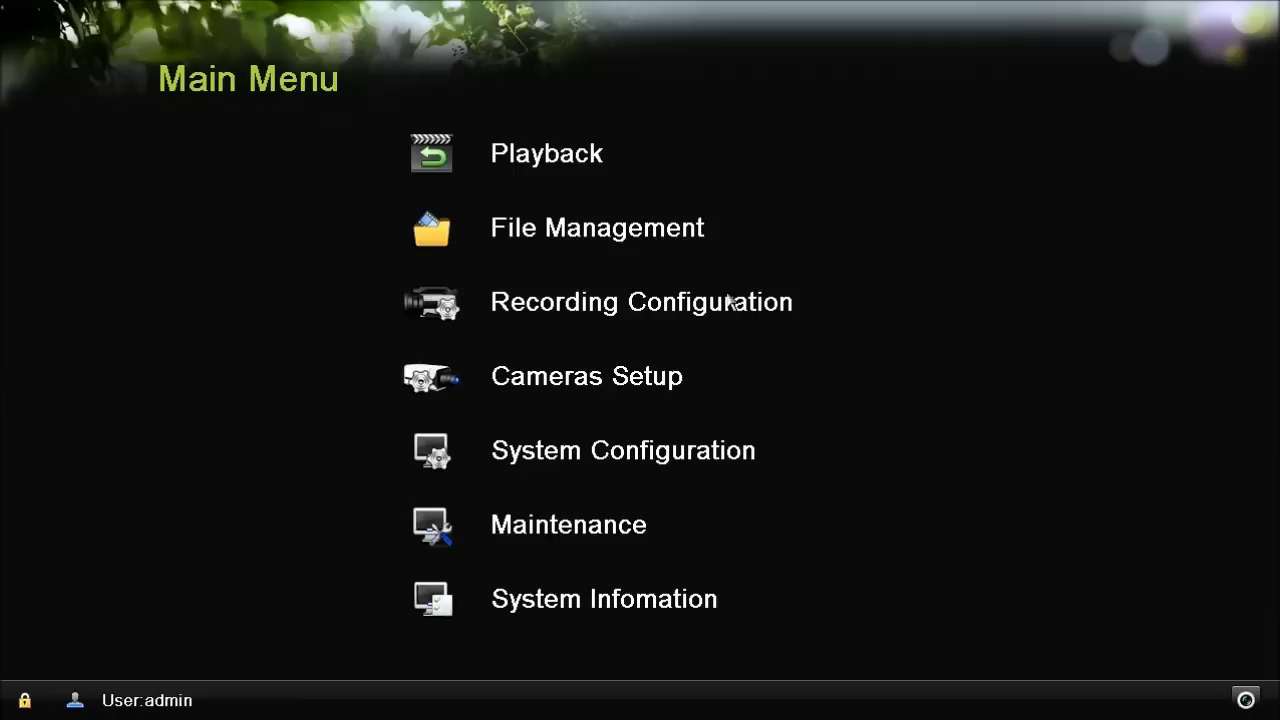
# Tick Full Screen Monitoring as IP Camera 1's motion linkage action, confirm, and apply.
pyautogui.click(549, 314)
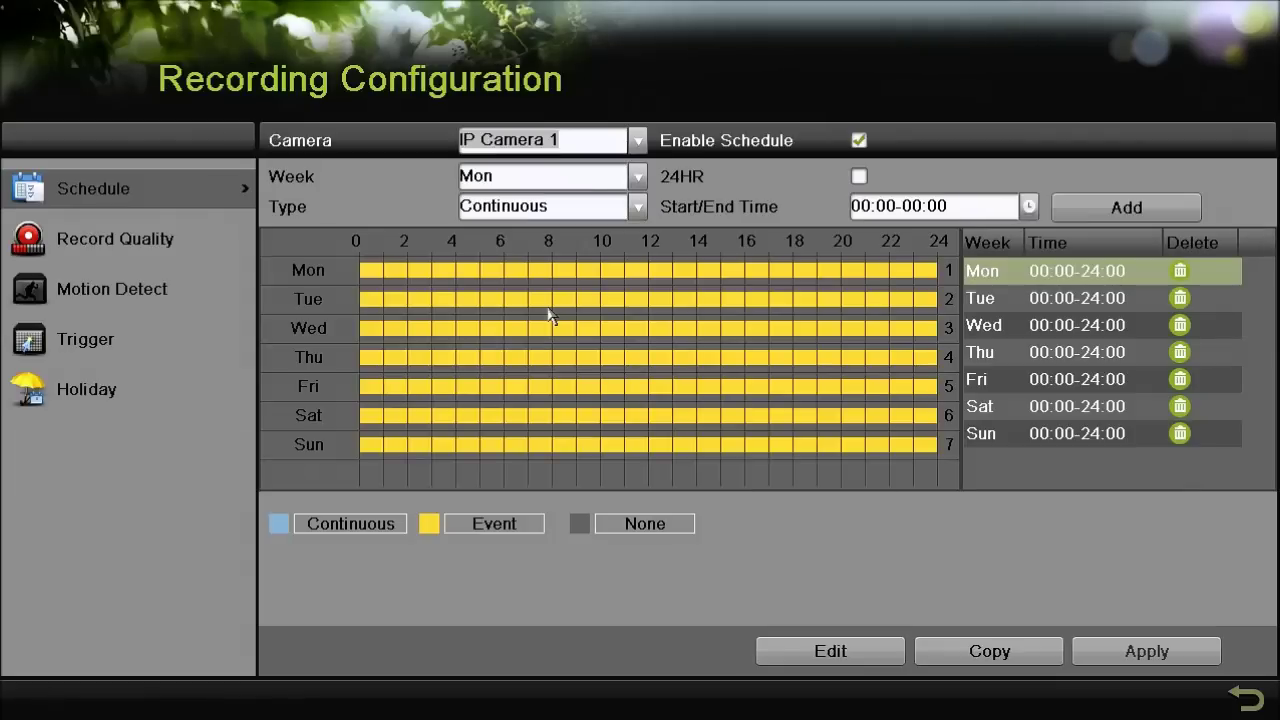
pyautogui.click(125, 290)
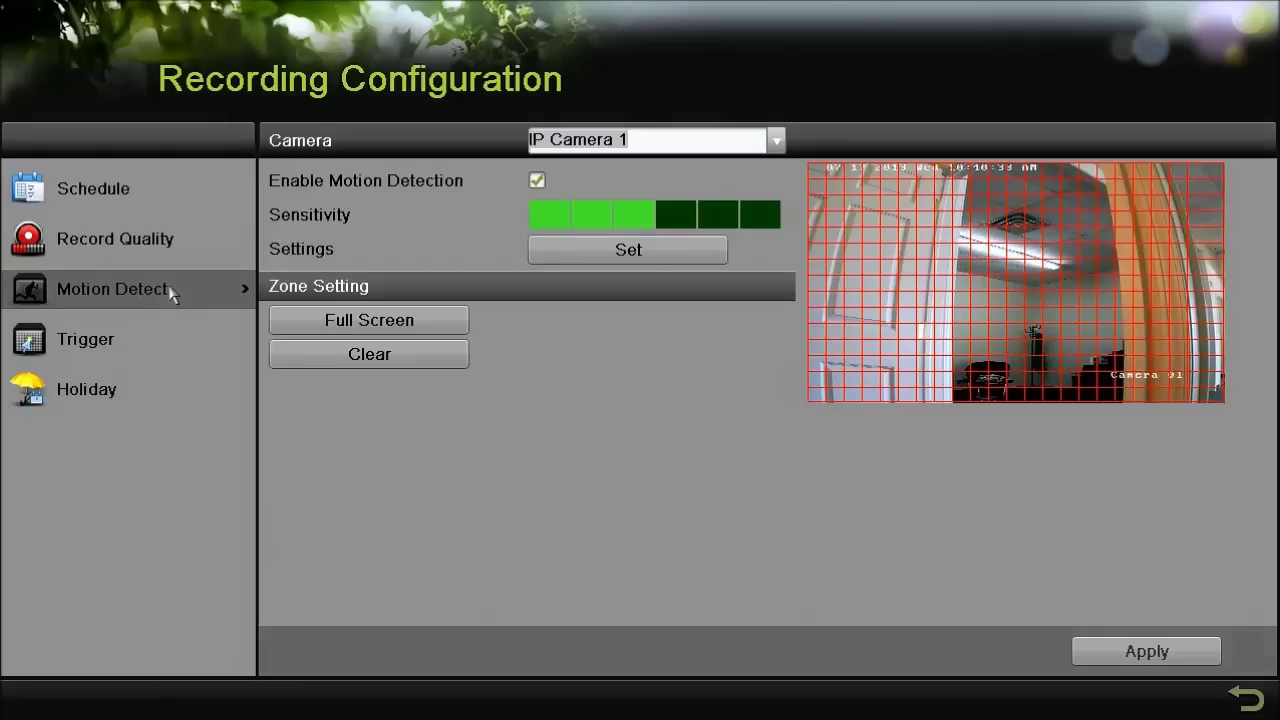
pyautogui.click(634, 249)
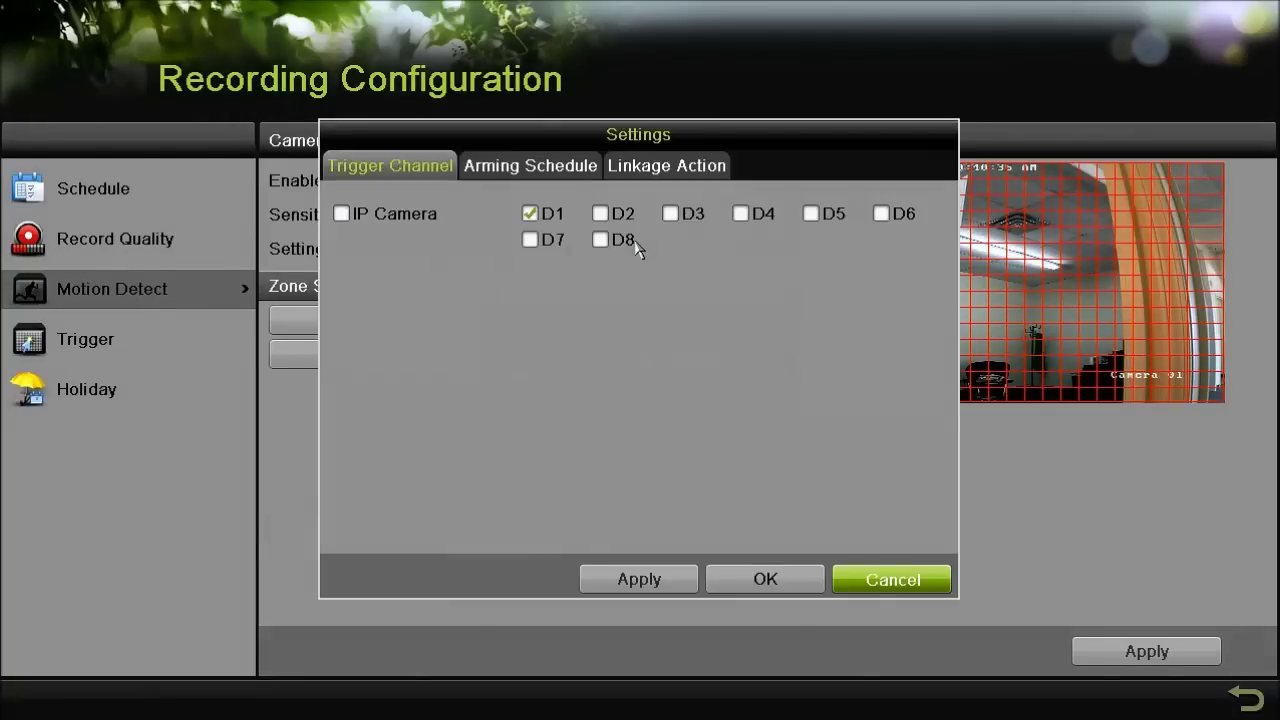
pyautogui.click(660, 170)
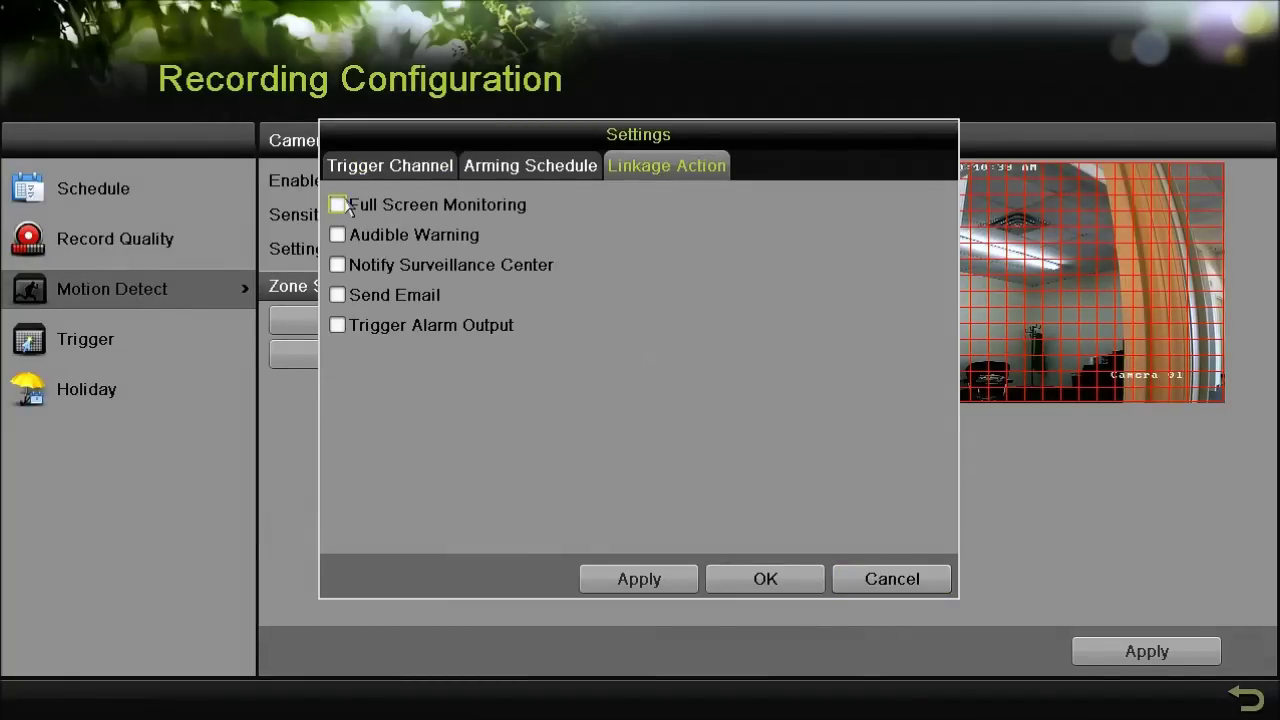
pyautogui.click(340, 205)
pyautogui.click(772, 580)
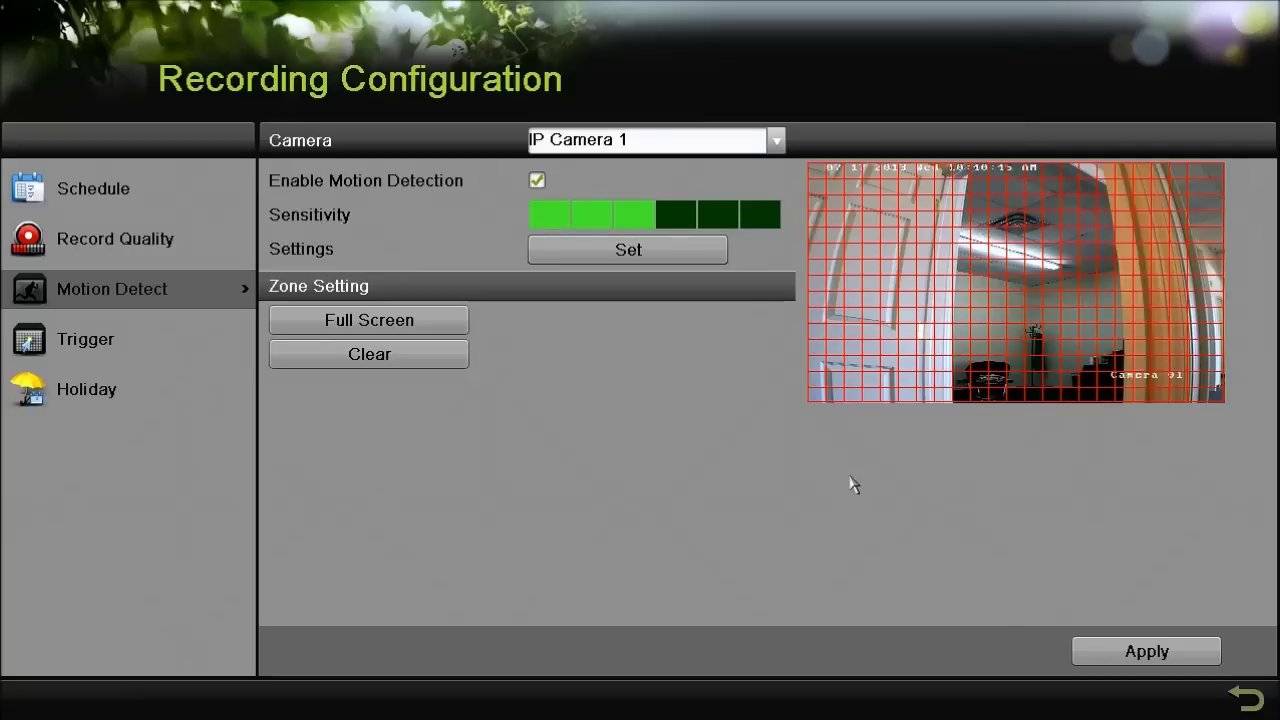
pyautogui.click(1155, 654)
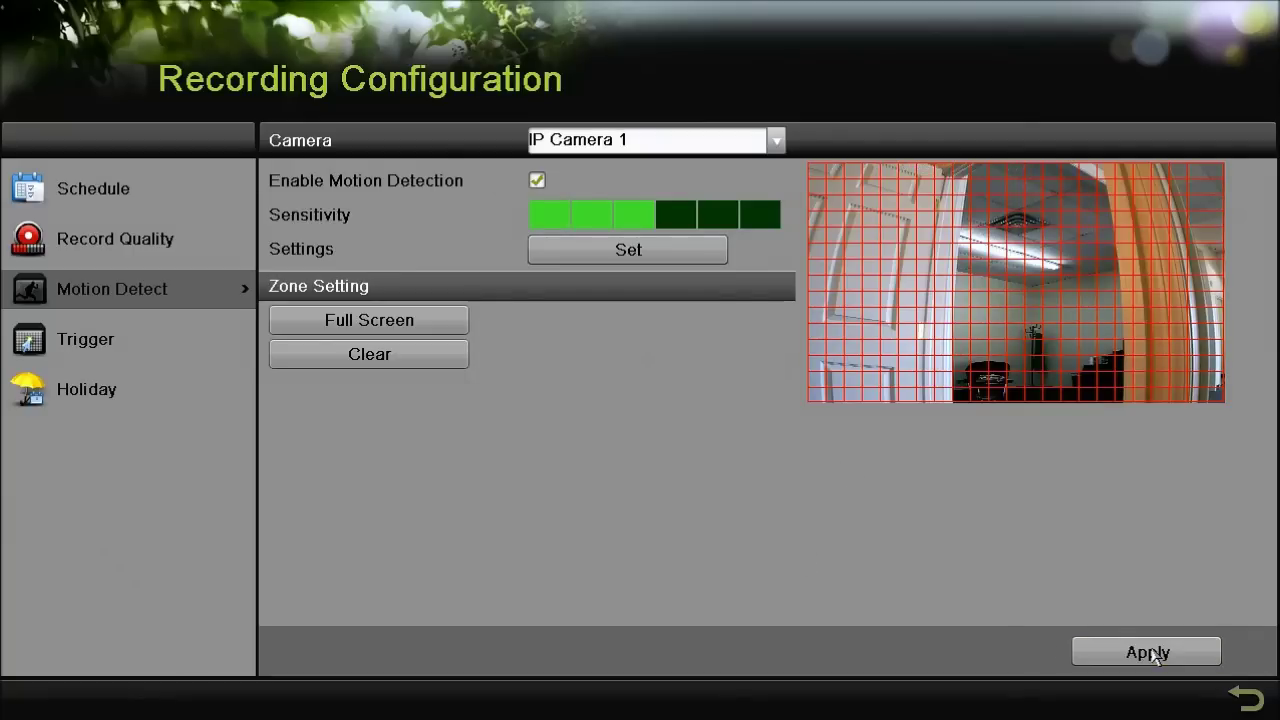
# Exit Recording Configuration back to the Main Menu with a right-click.
pyautogui.rightClick(587, 376)
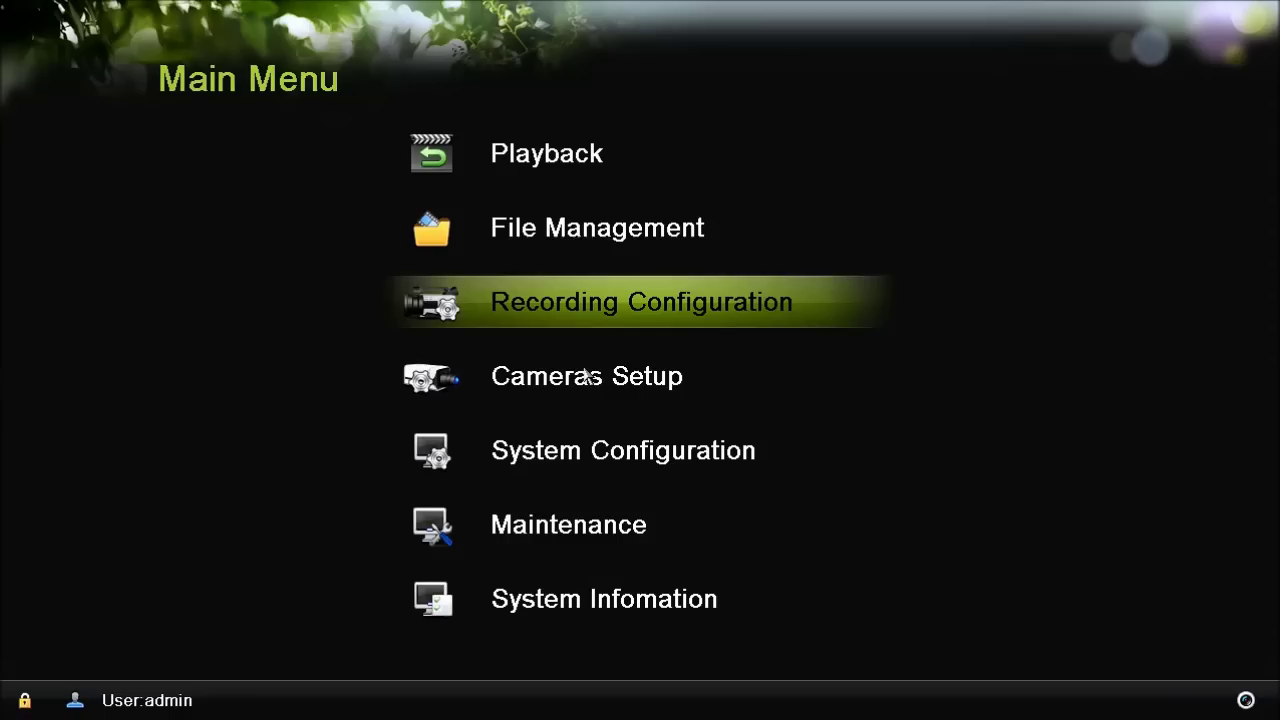